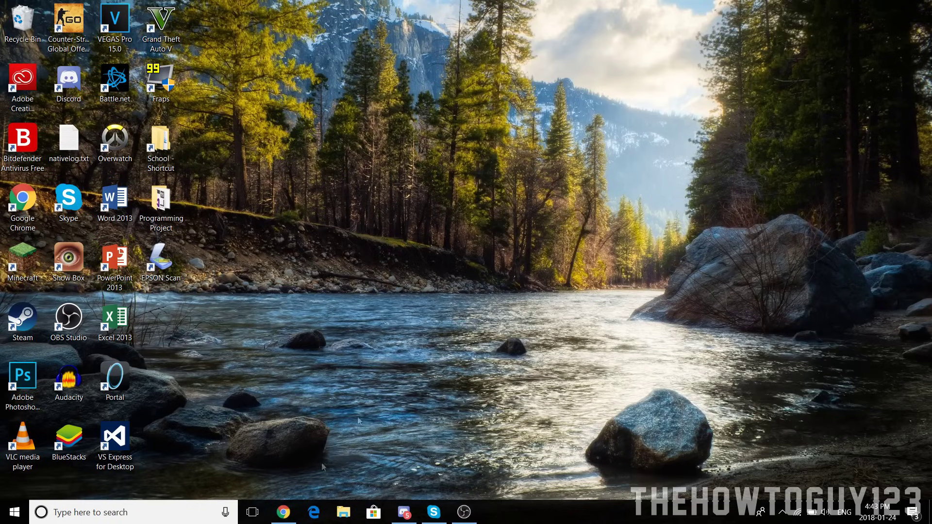
Step: Download ScpToolkit_Setup.exe from the ScpToolkit SourceForge page and save it to the Desktop
click(284, 516)
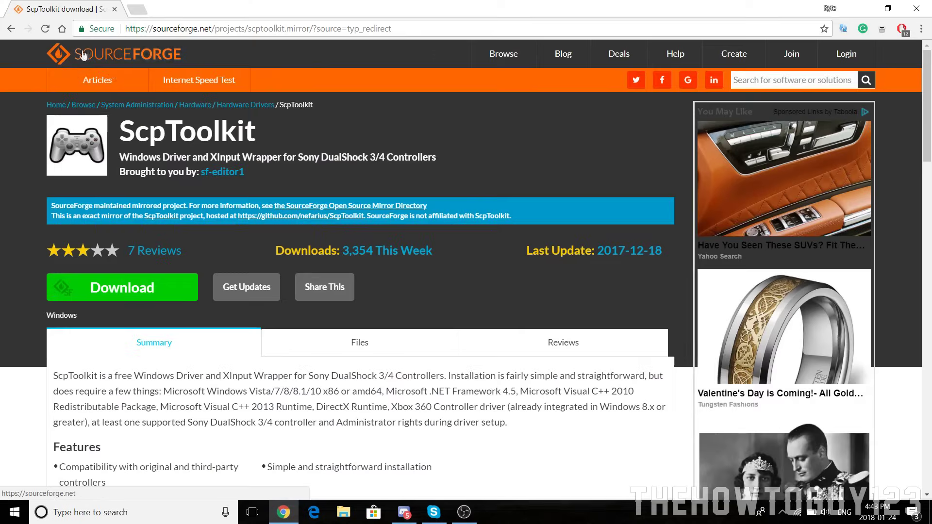
click(83, 55)
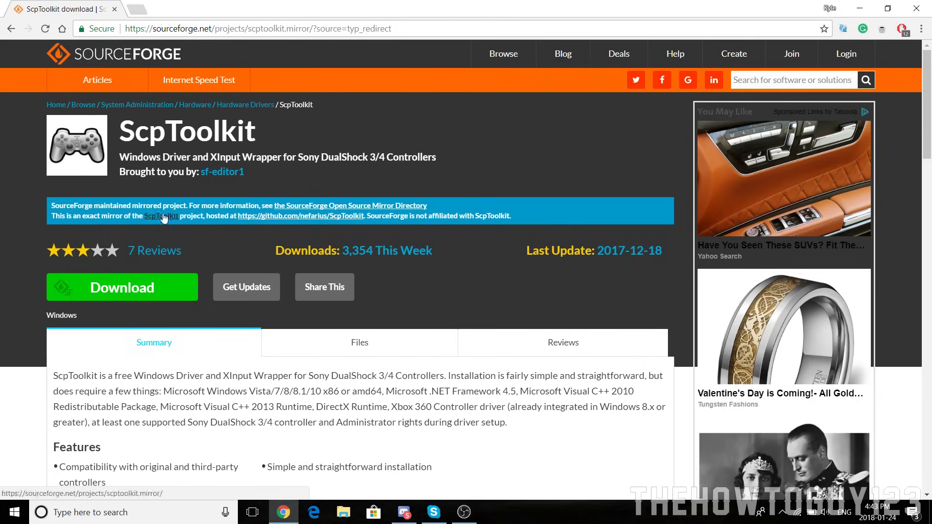
click(119, 290)
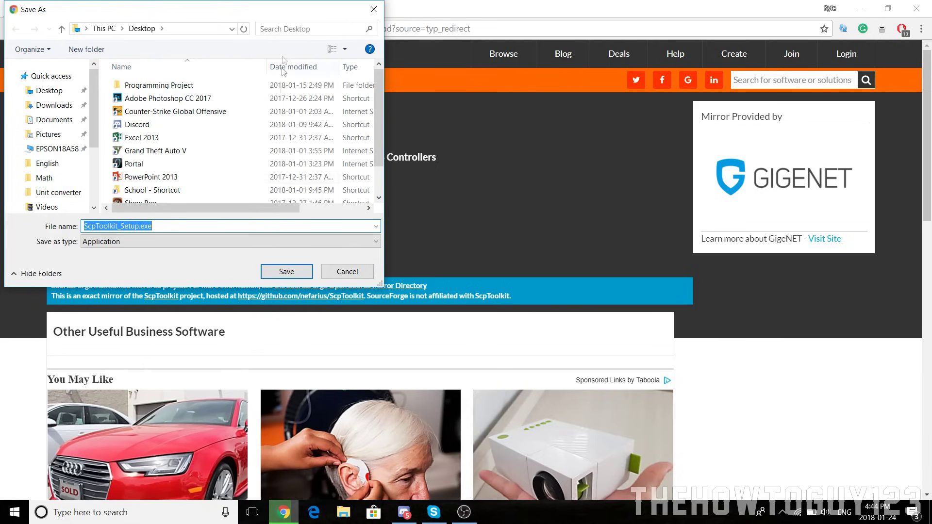
click(287, 272)
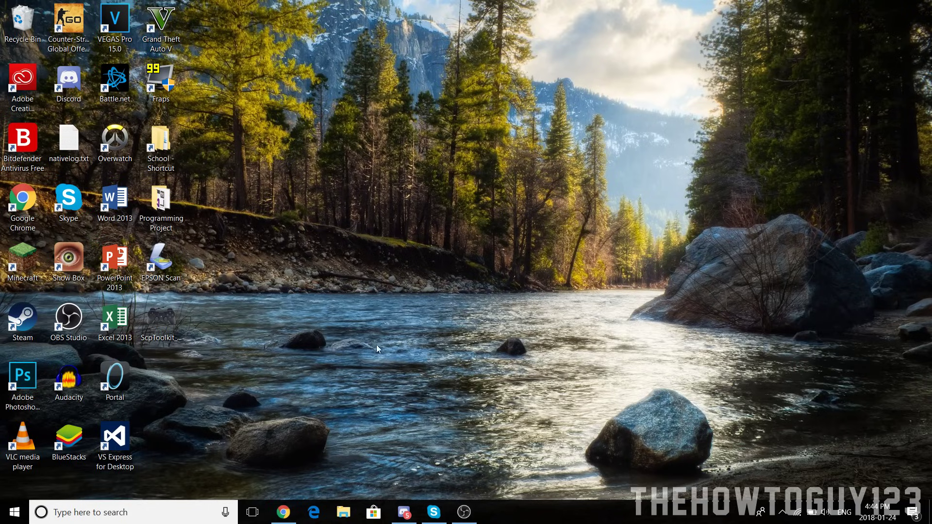
Step: Go through Settings > Devices to open Devices and Printers, maximized
click(14, 512)
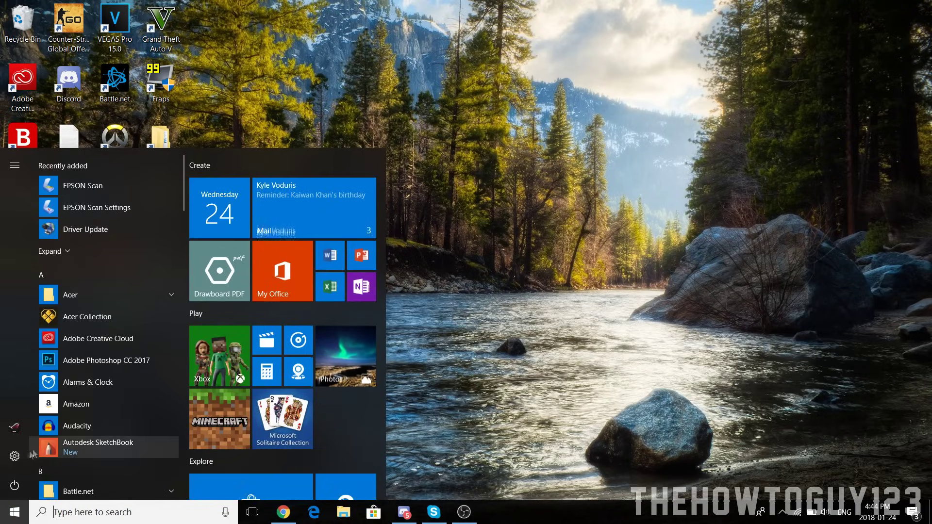
click(14, 457)
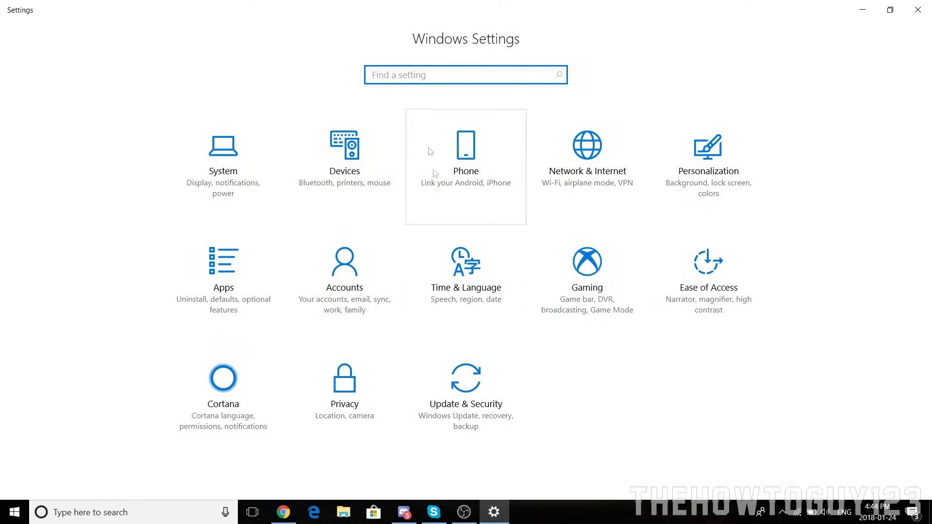
click(386, 170)
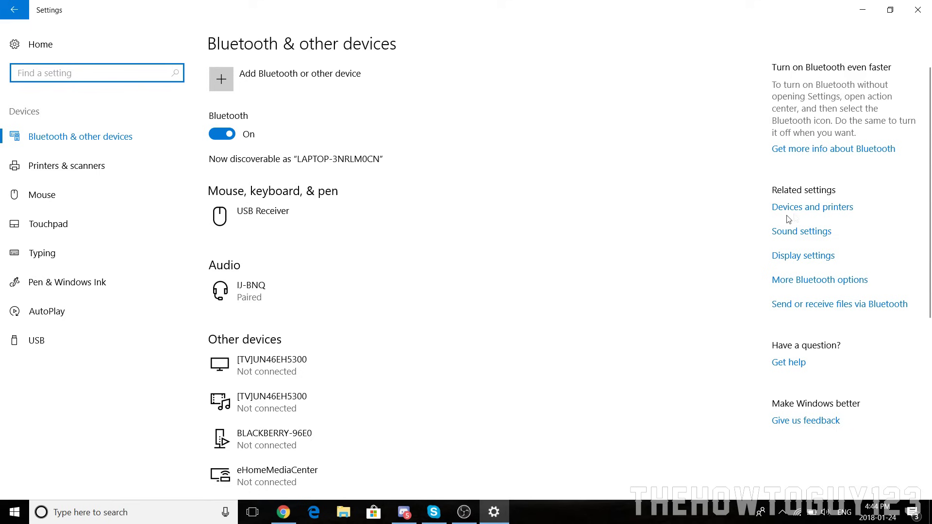
click(826, 214)
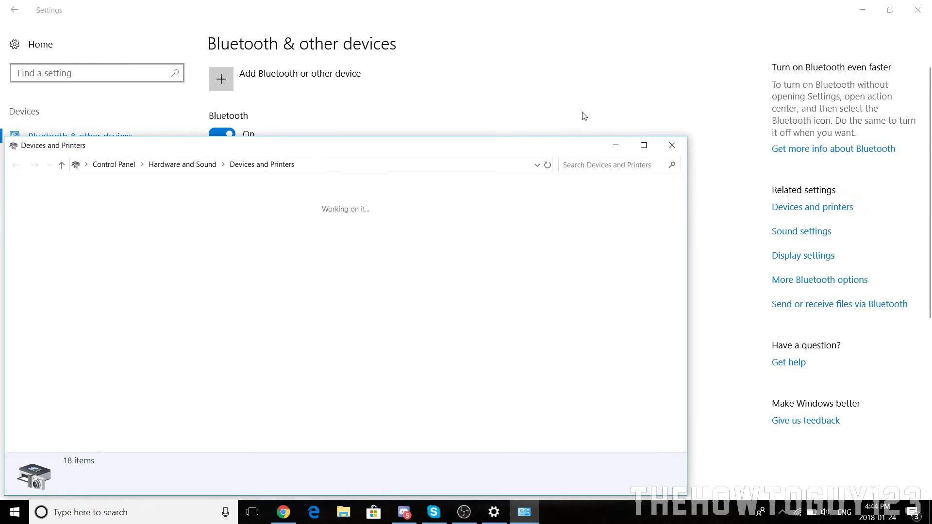
click(644, 146)
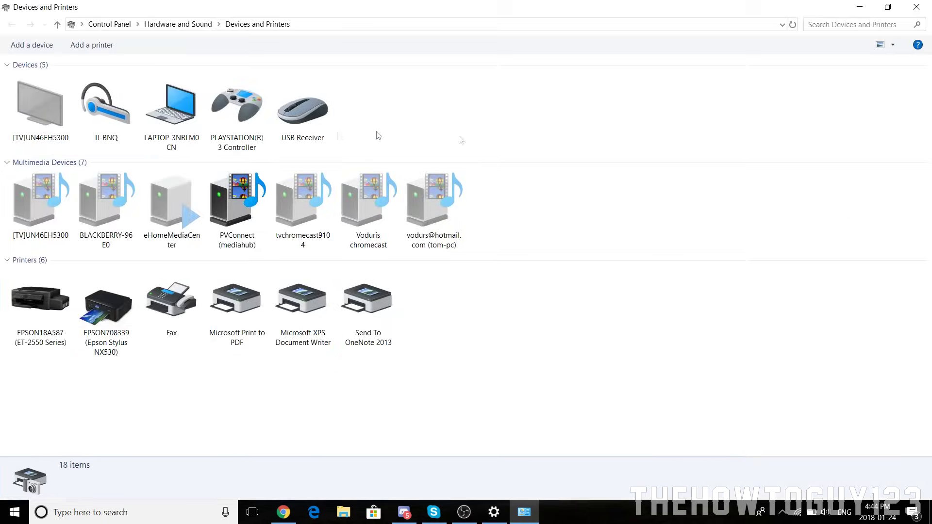
Step: Test the PLAYSTATION(R)3 Controller in its game controller properties, then close those dialogs
right_click(230, 117)
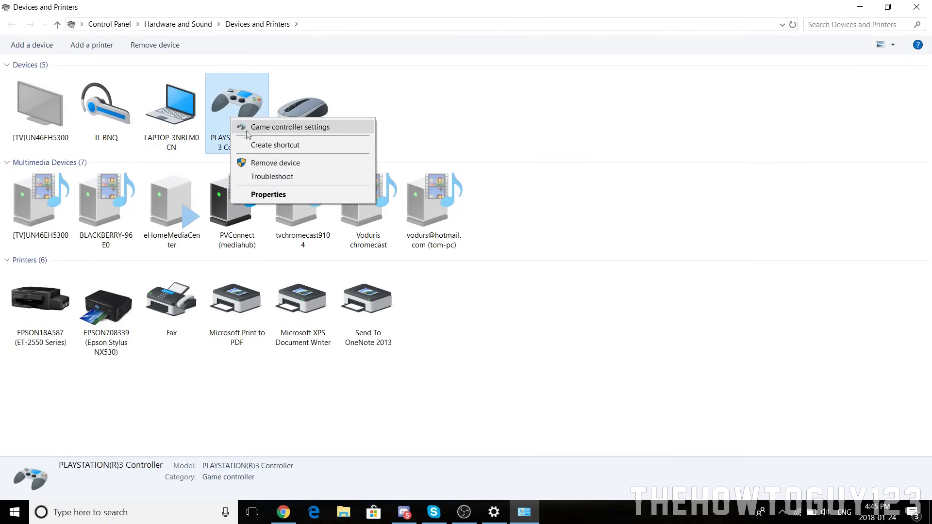
click(296, 127)
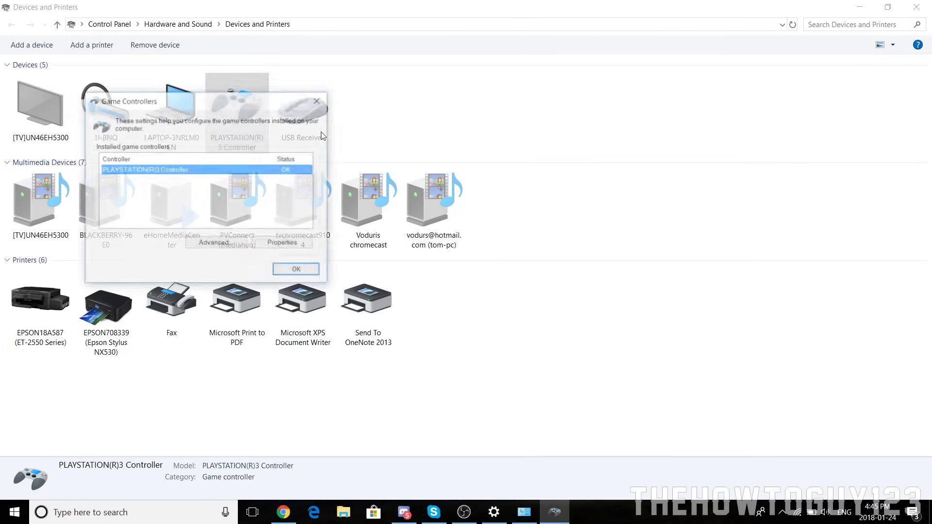
click(299, 242)
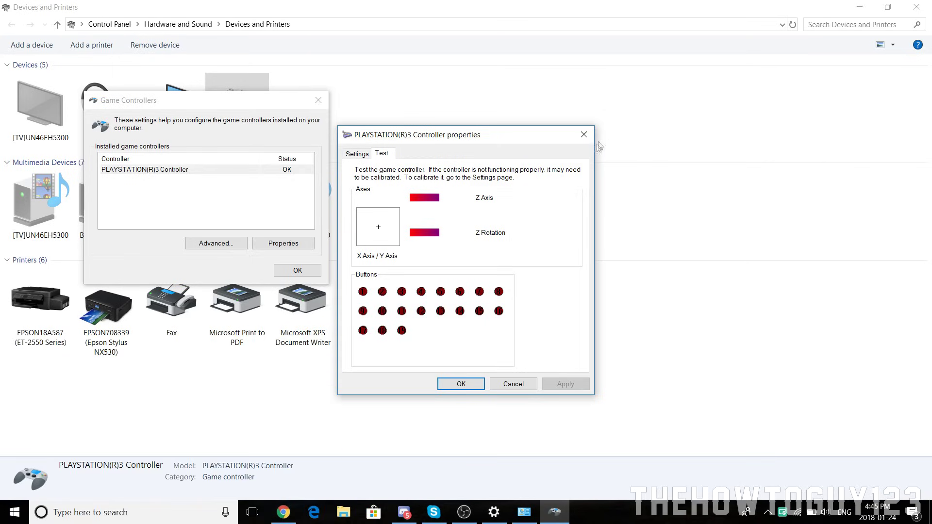
click(584, 134)
click(318, 100)
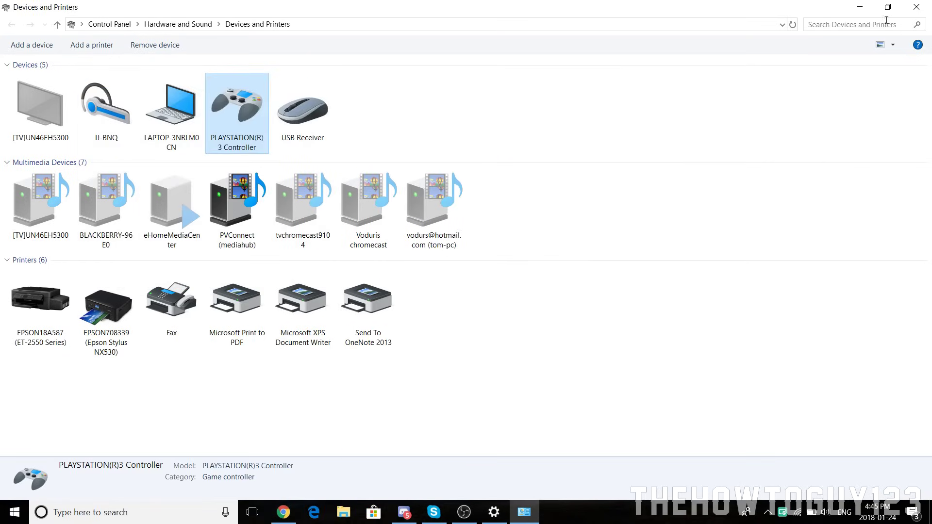
Step: Minimize Devices and Printers, close Settings, and move the ScpToolkit setup icon on the desktop
click(859, 7)
click(909, 5)
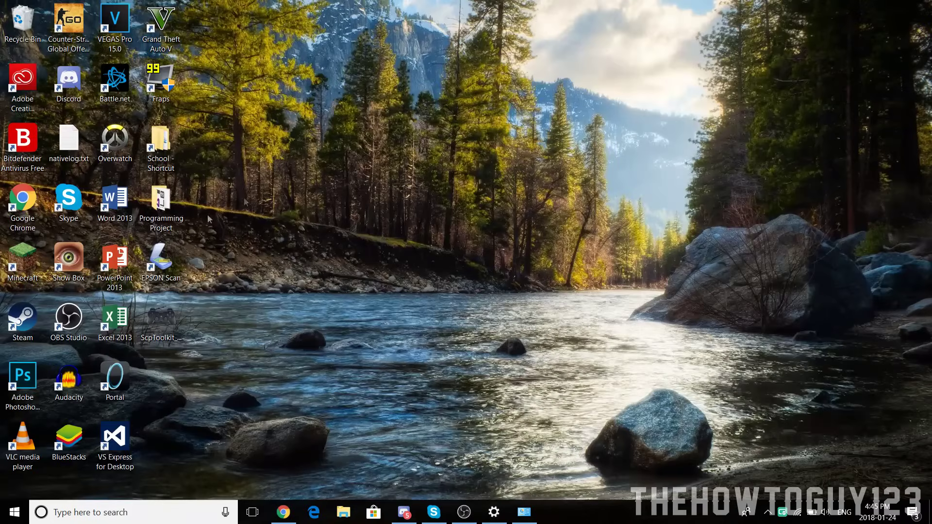
drag(160, 318, 443, 200)
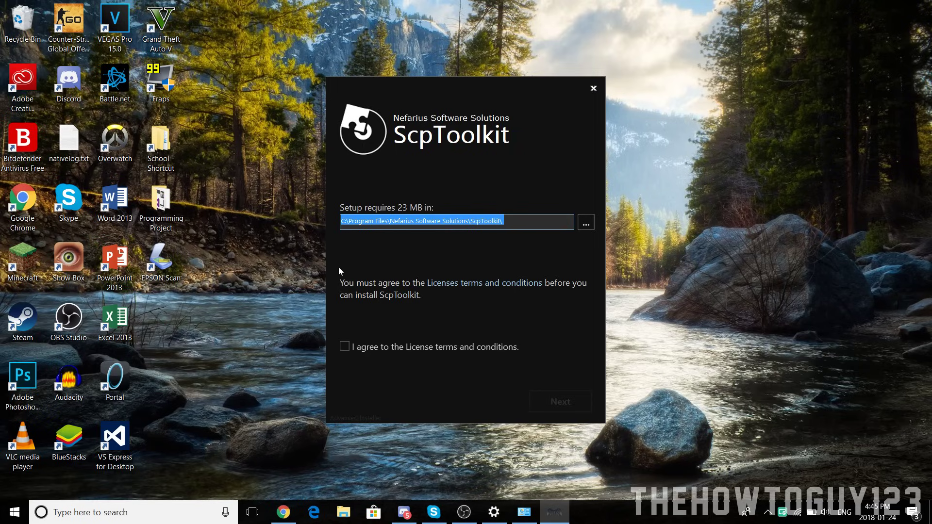
Step: Accept the ScpToolkit license and install it with the default features
click(344, 347)
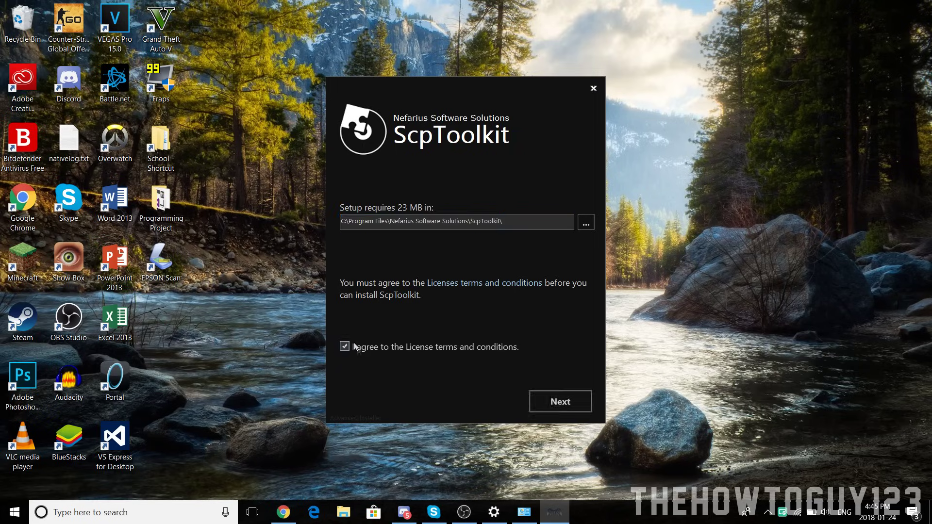
click(555, 400)
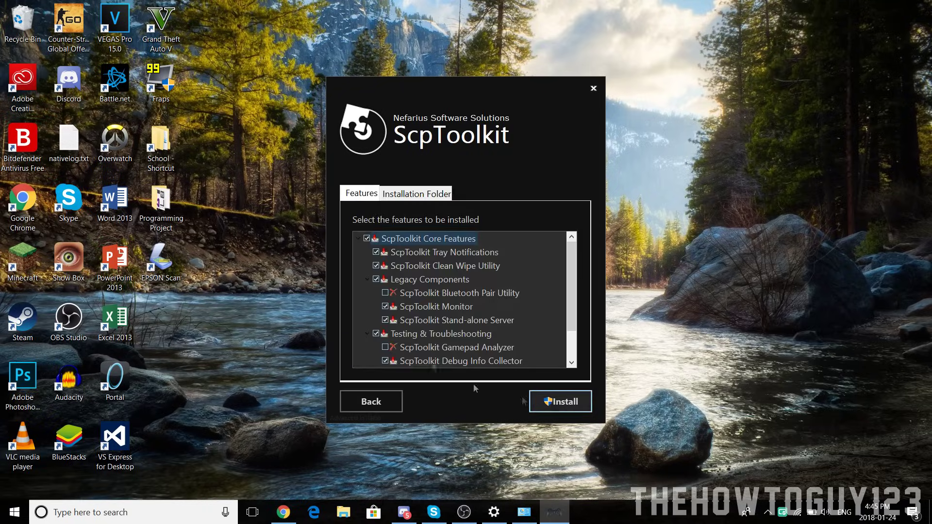
click(548, 401)
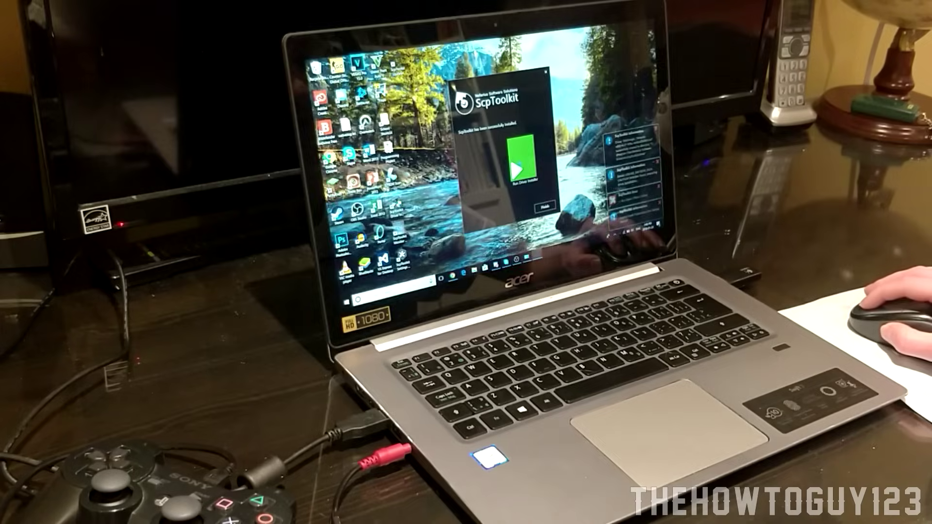
Step: Launch the ScpToolkit driver installer with admin approval and untick the DualShock 4 driver
click(500, 288)
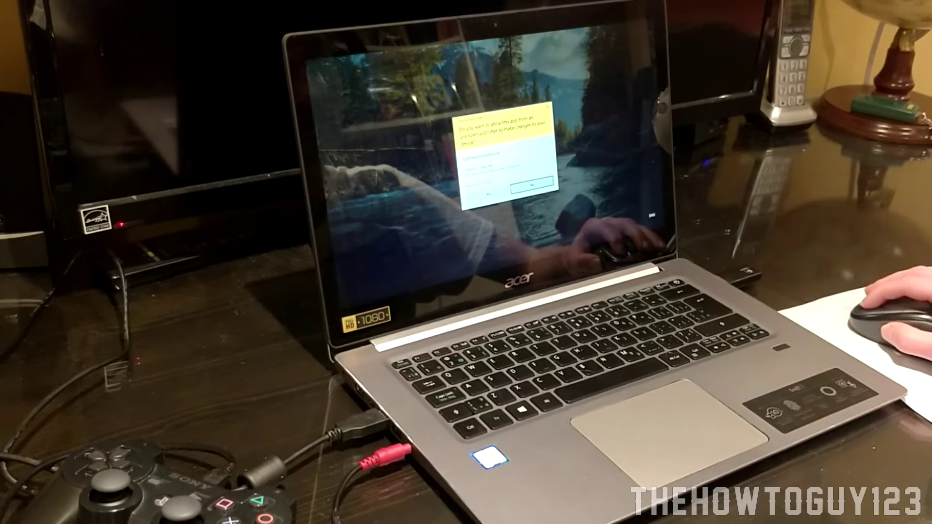
click(488, 194)
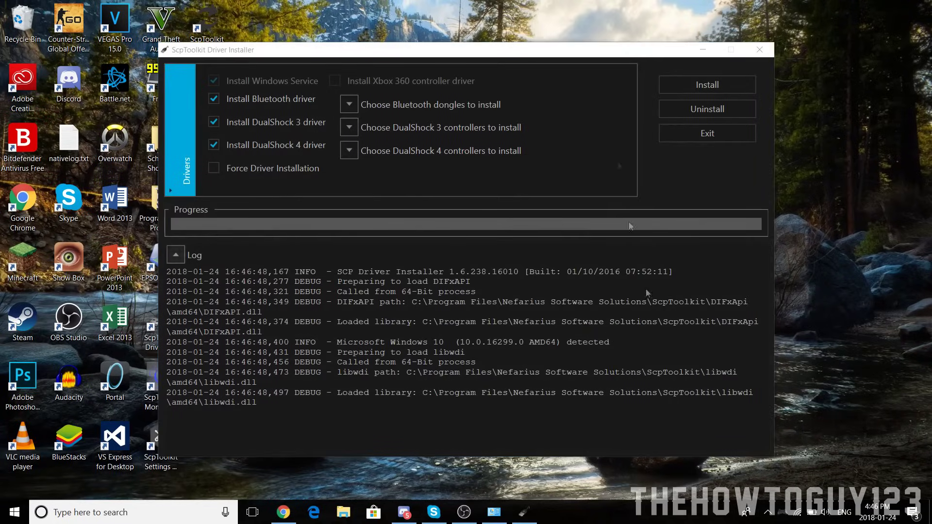
drag(241, 50, 267, 56)
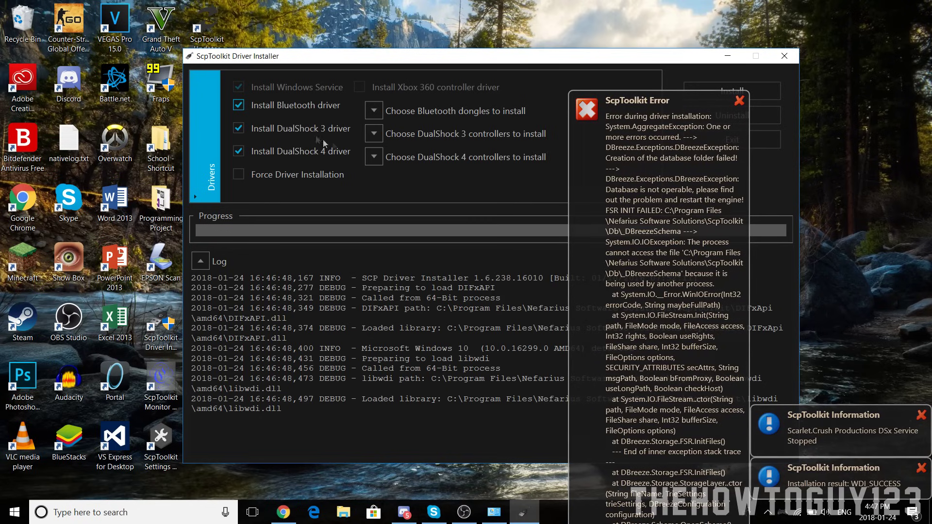
click(241, 153)
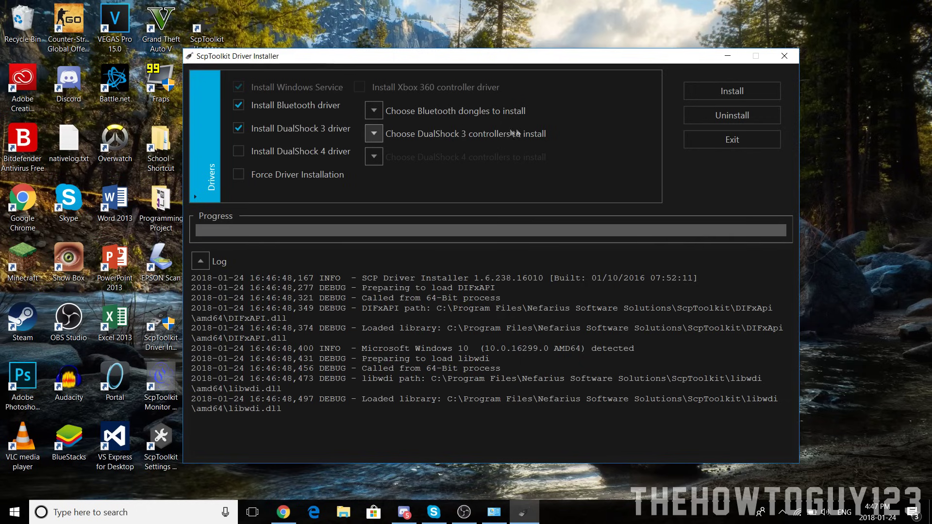
Step: Select the Intel(R) Wireless Bluetooth(R) adapter as the Bluetooth dongle to install
click(375, 111)
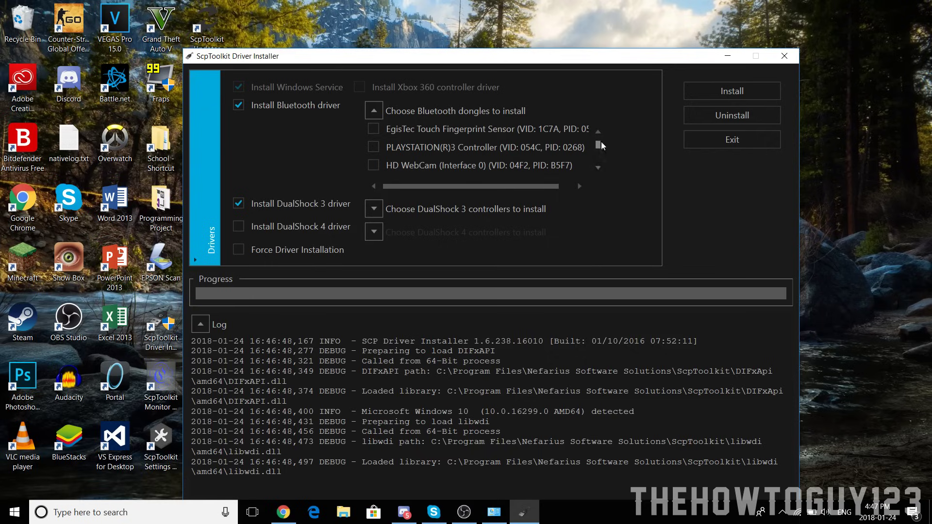
click(598, 168)
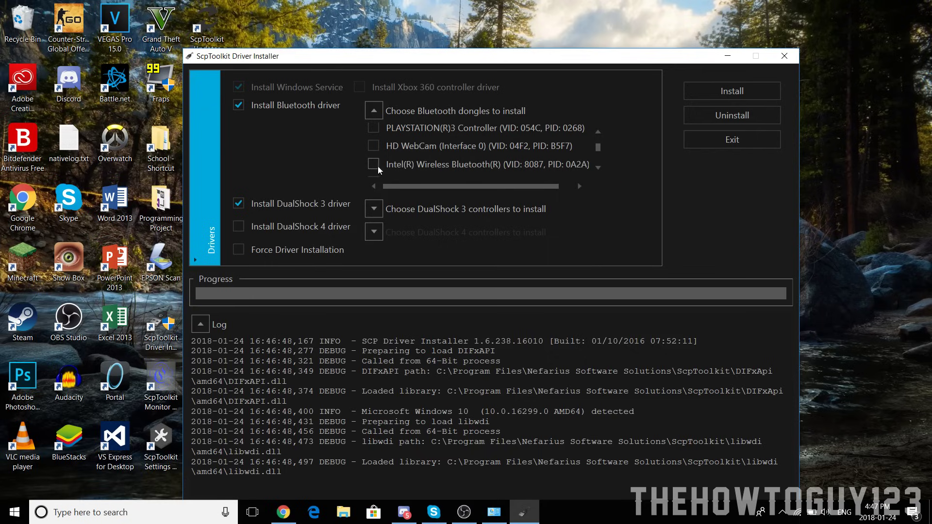
click(377, 165)
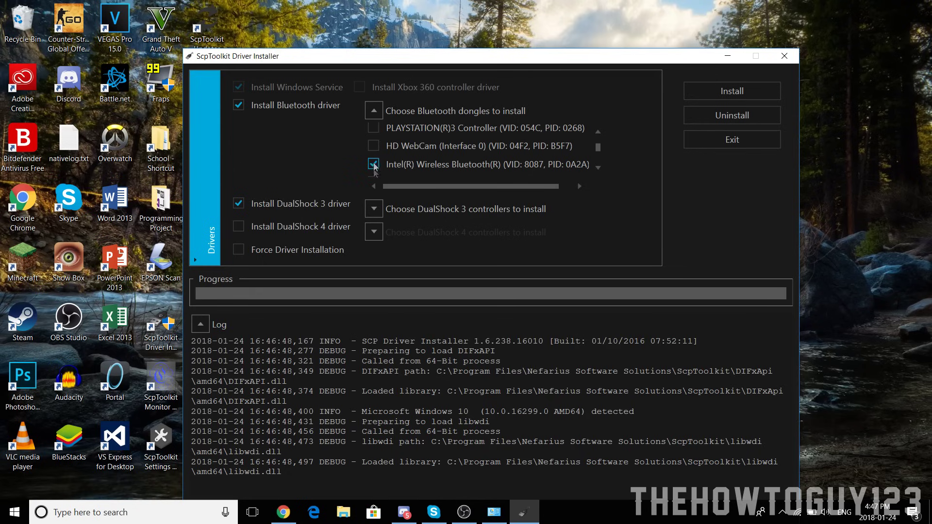
click(374, 111)
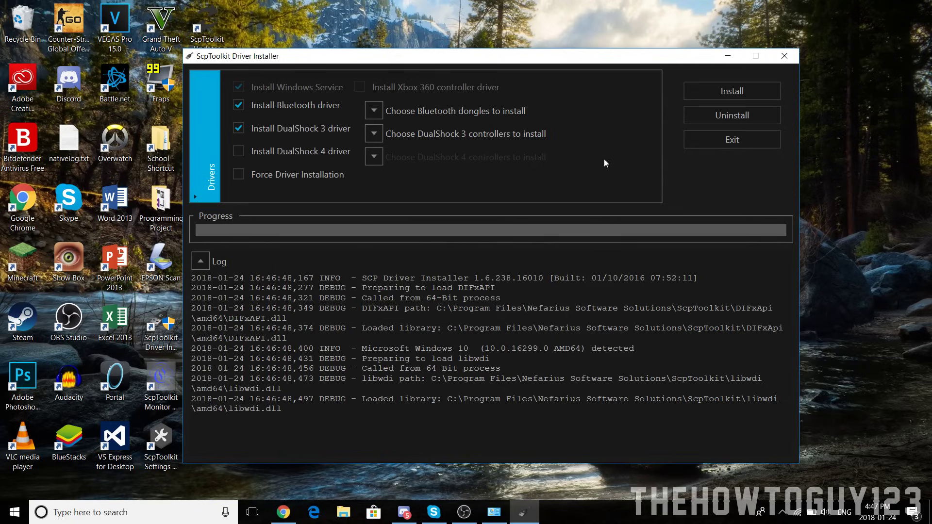
Step: Tick the PLAYSTATION(R)3 Controller under DualShock 3 controllers and start the driver installation
click(375, 135)
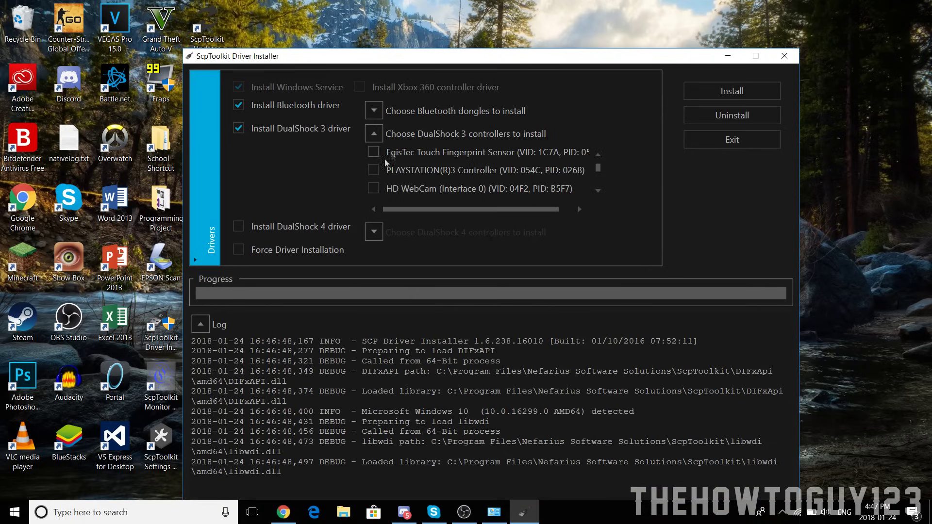
click(371, 171)
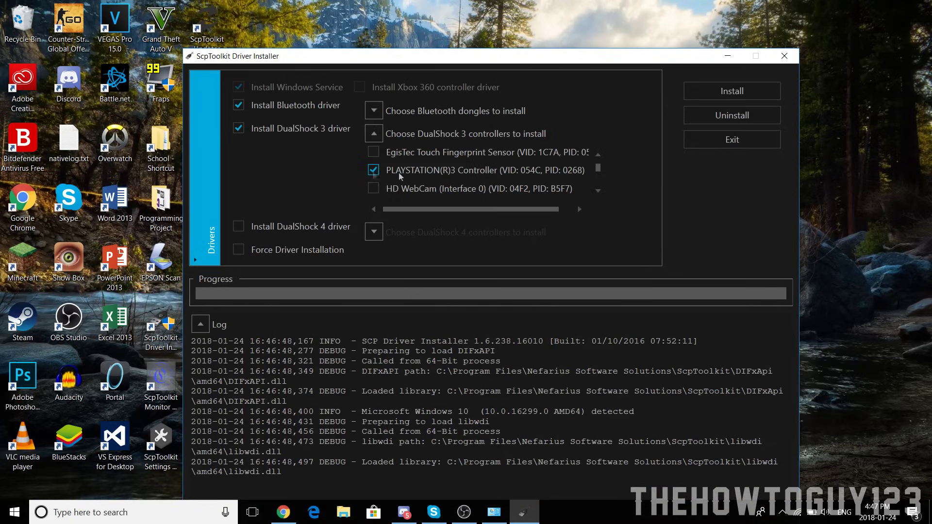
click(372, 135)
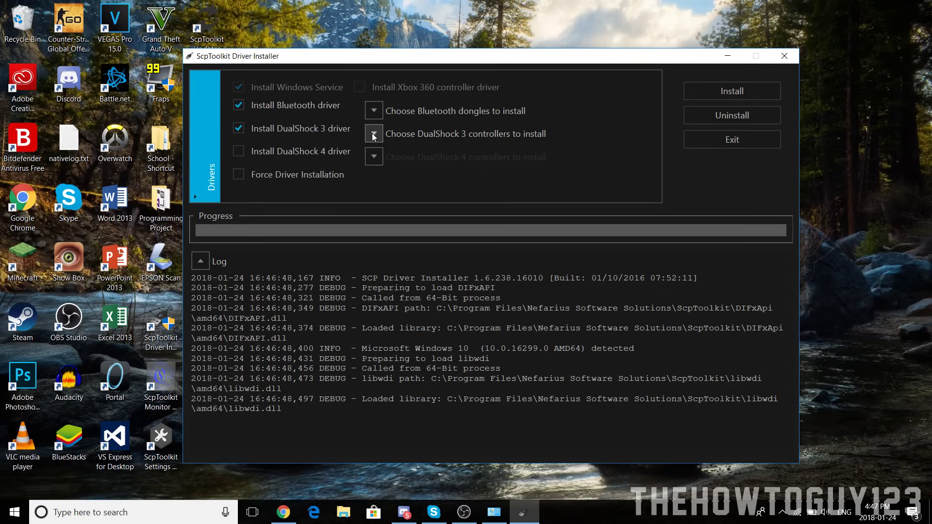
click(696, 98)
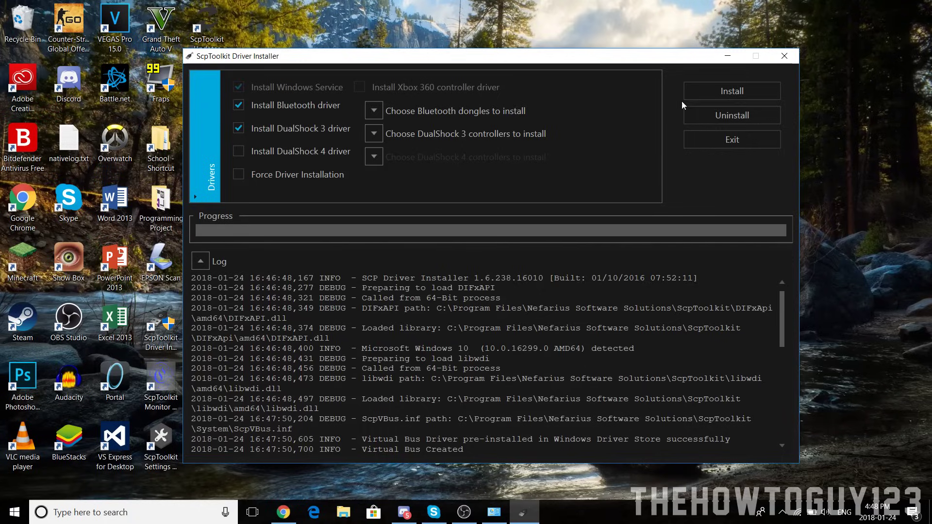
Step: Close the ScpToolkit driver installer window
click(730, 57)
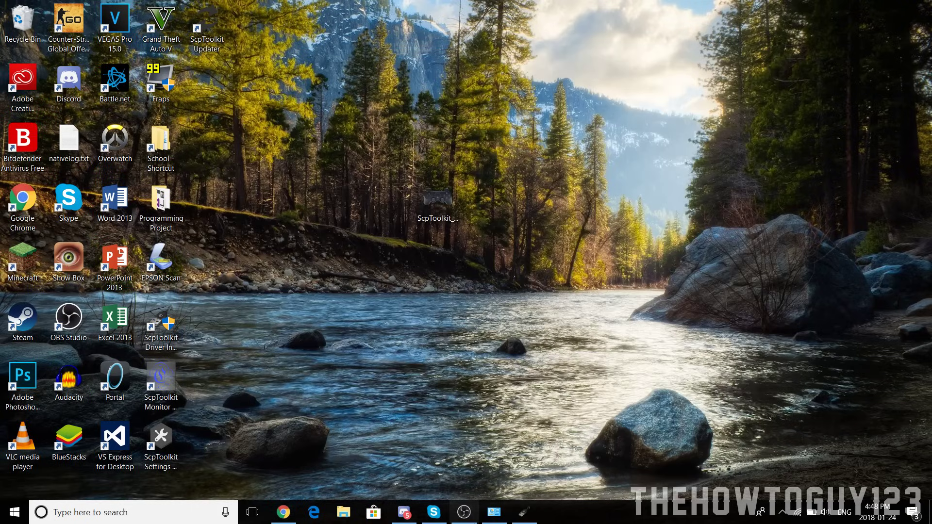
click(524, 514)
click(787, 58)
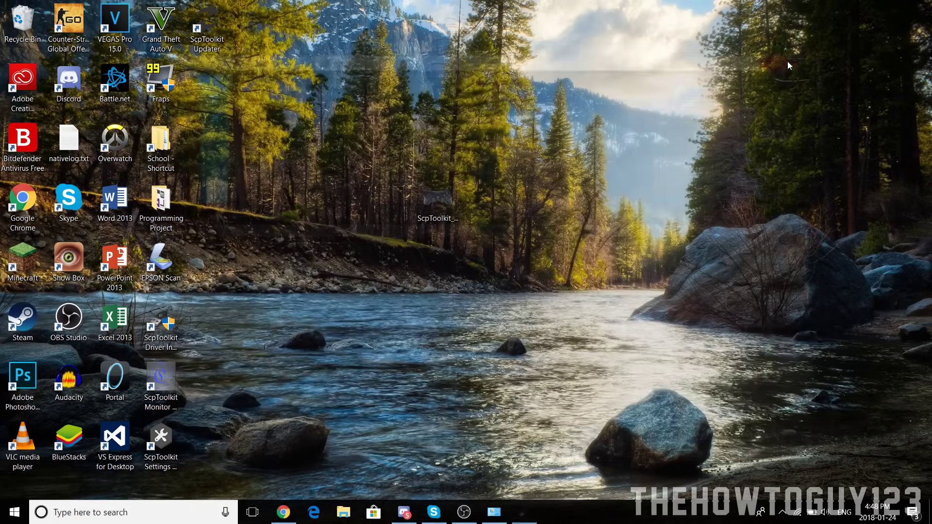
Step: Launch ScpToolkit Monitor from its desktop shortcut and open its status window from the tray
click(165, 386)
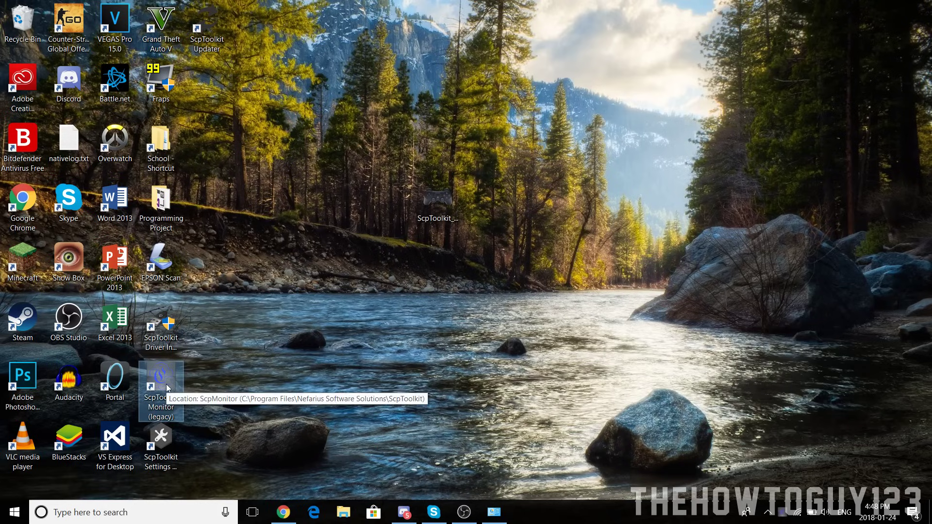
double_click(166, 384)
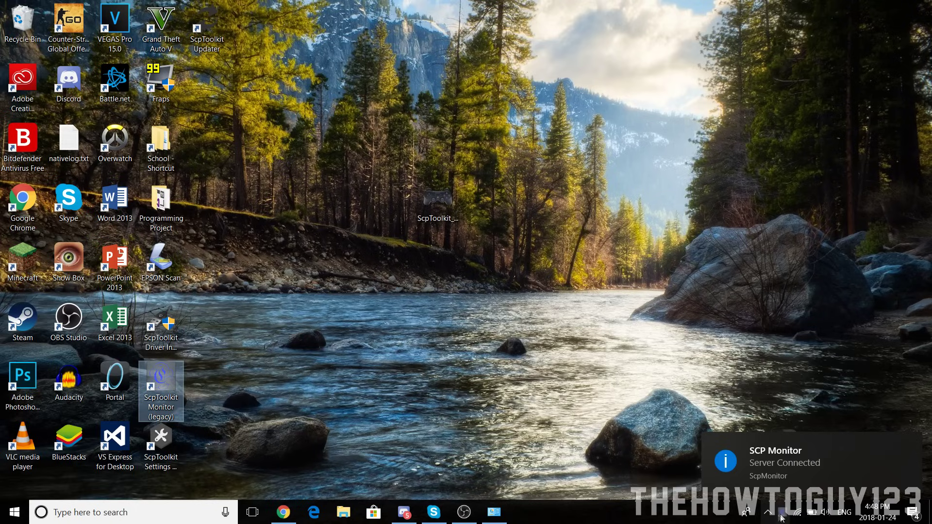
drag(782, 516, 746, 487)
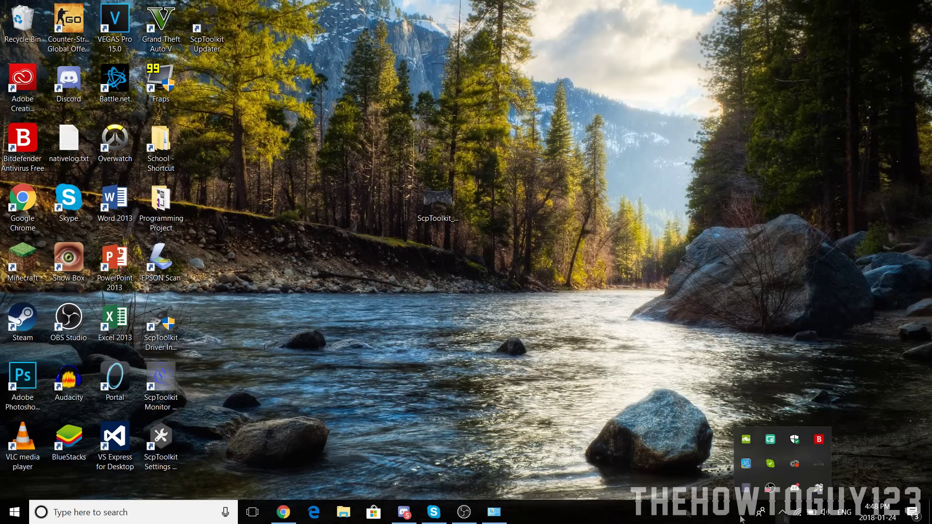
click(747, 489)
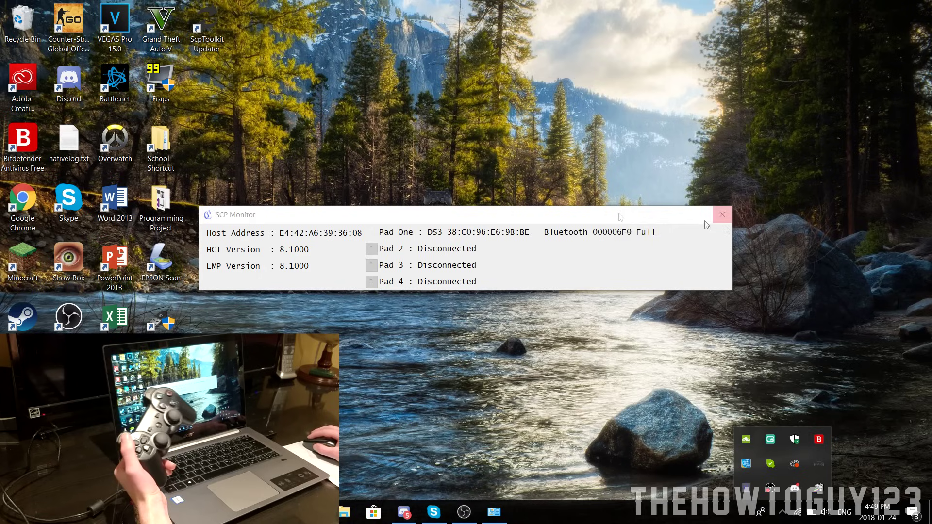
Step: Close the SCP Monitor window once Pad One shows a Bluetooth connection
click(723, 214)
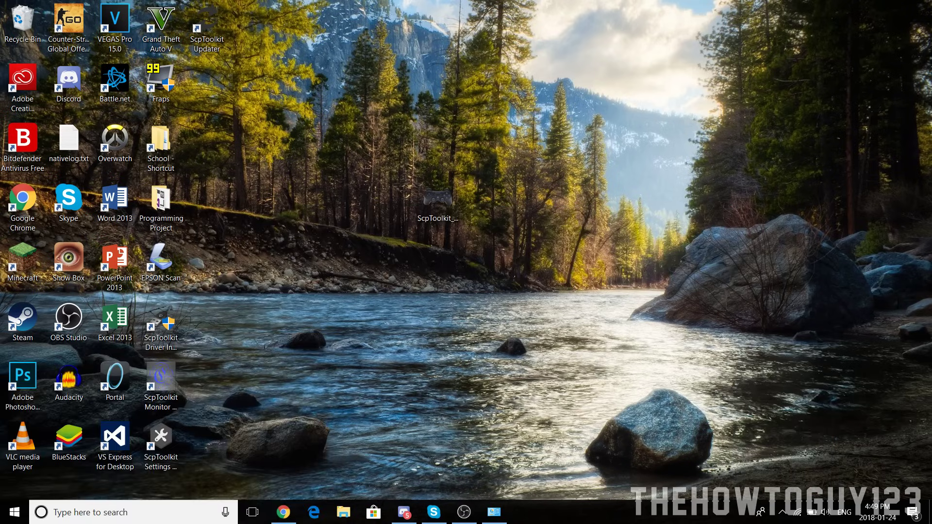
Step: Restore Devices and Printers and inspect the Xbox 360 Controller for Windows entry
click(494, 513)
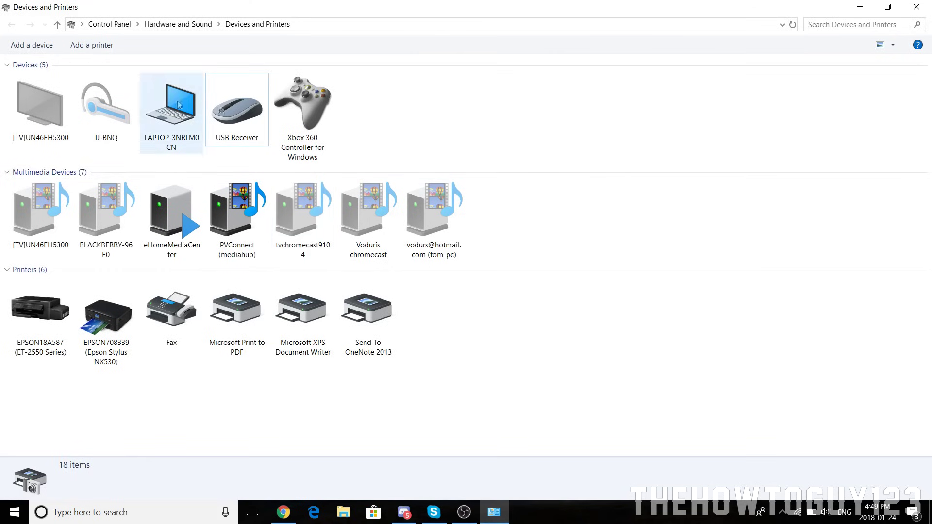
click(316, 116)
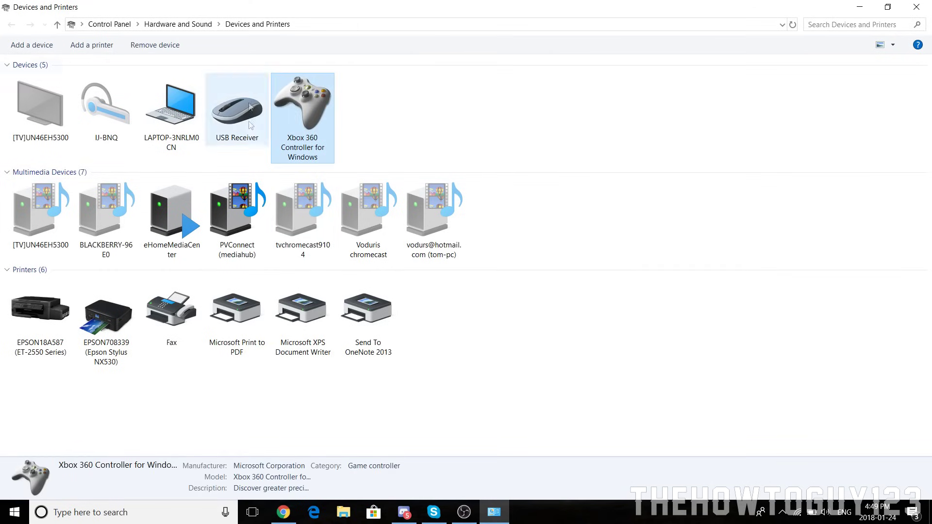
click(388, 103)
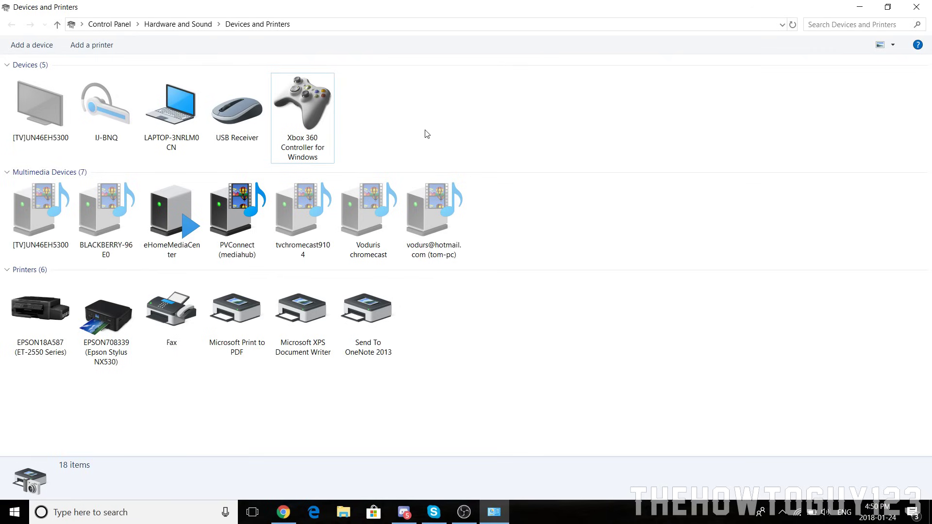
right_click(298, 119)
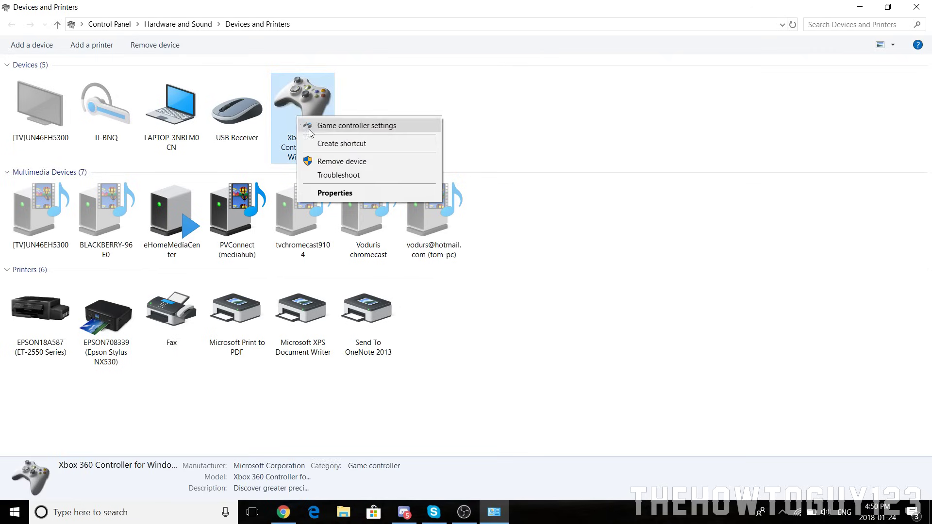
Step: Open the Xbox 360 controller's properties Test page from Game controller settings
click(372, 128)
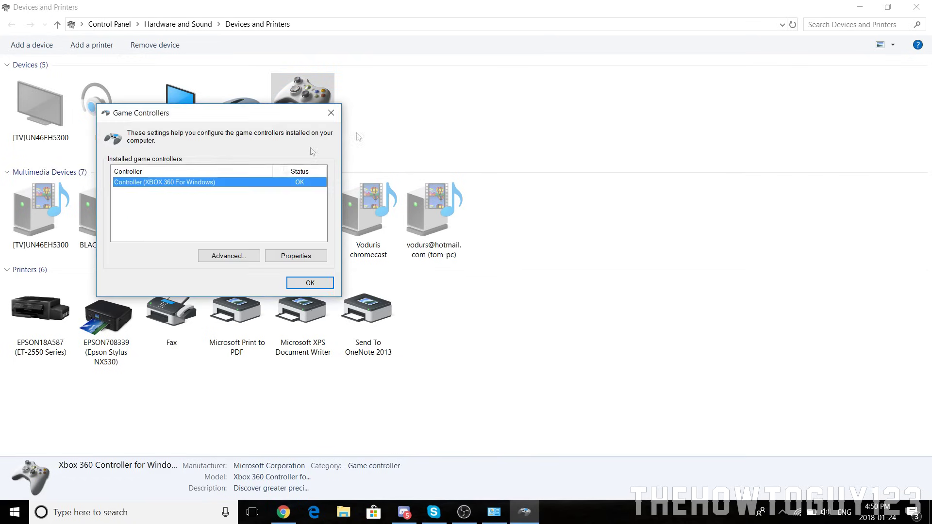
click(301, 257)
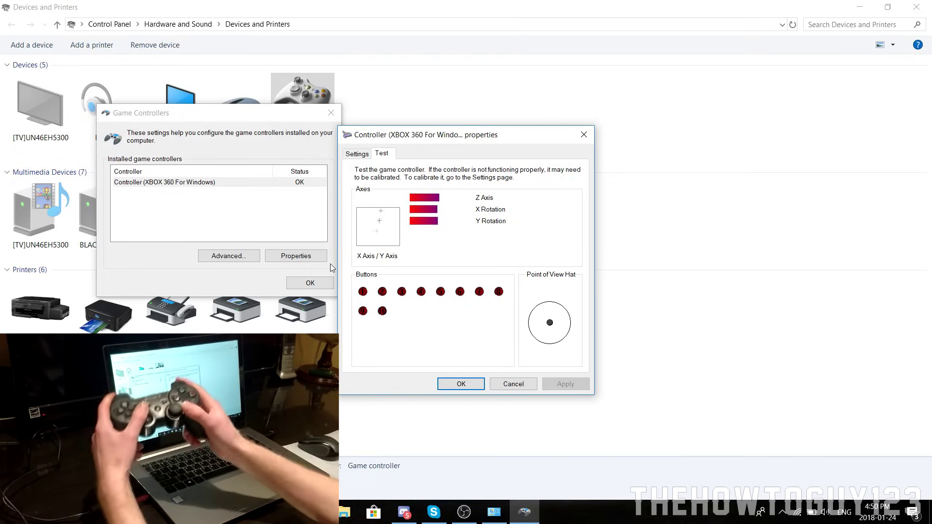